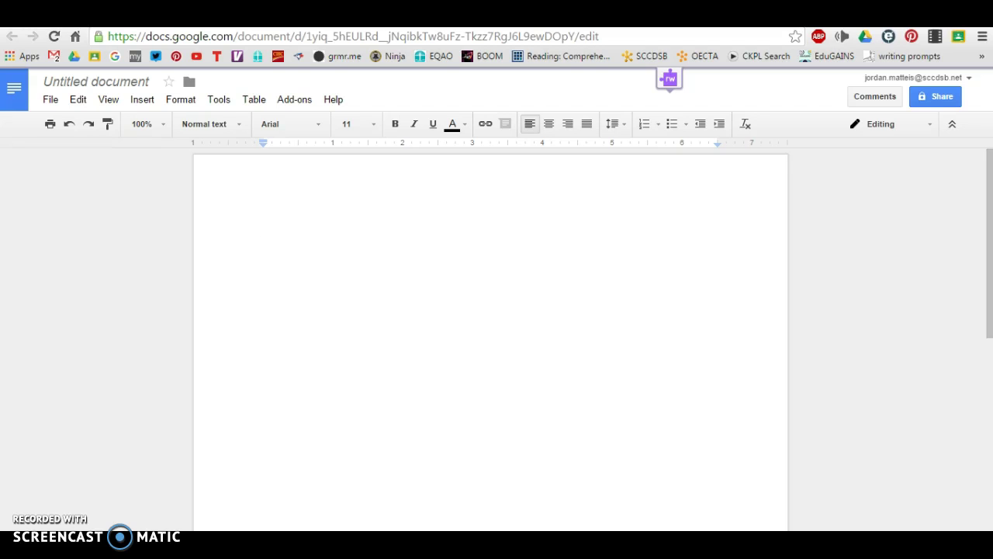
Set the blank document's font to Calibri at size 12.
{"action": "left_click", "coordinate": [320, 126]}
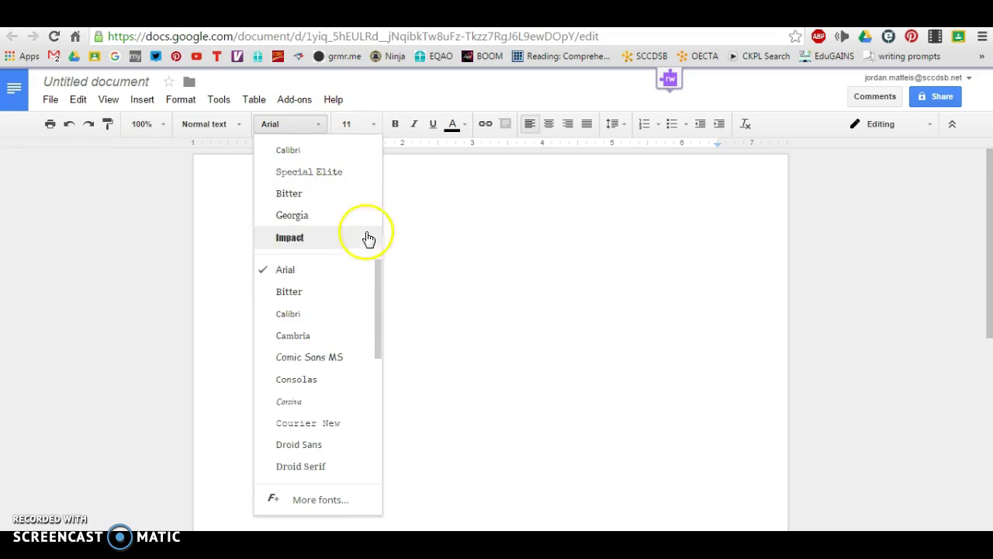
{"action": "left_click_drag", "start_coordinate": [378, 287], "coordinate": [377, 297]}
{"action": "left_click", "coordinate": [303, 284]}
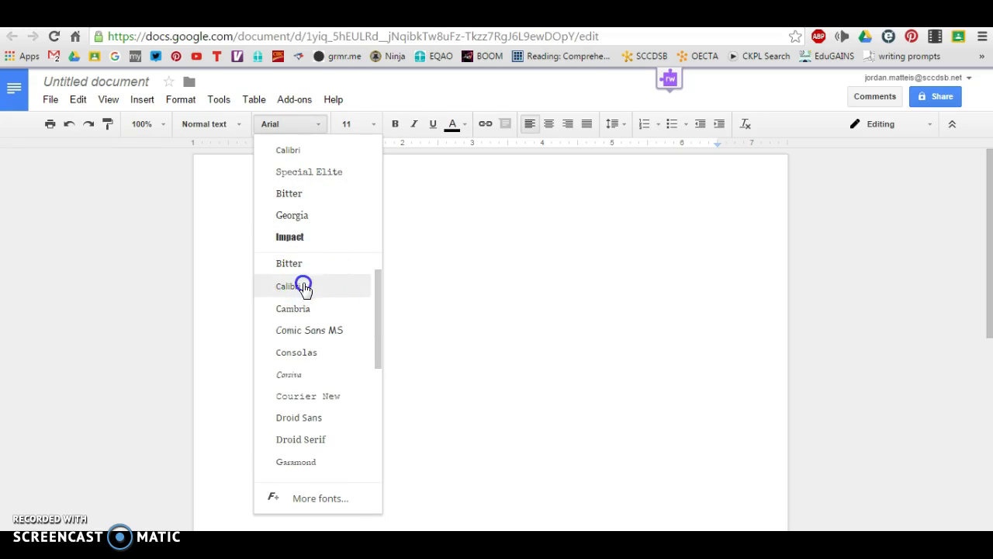
{"action": "left_click", "coordinate": [373, 124]}
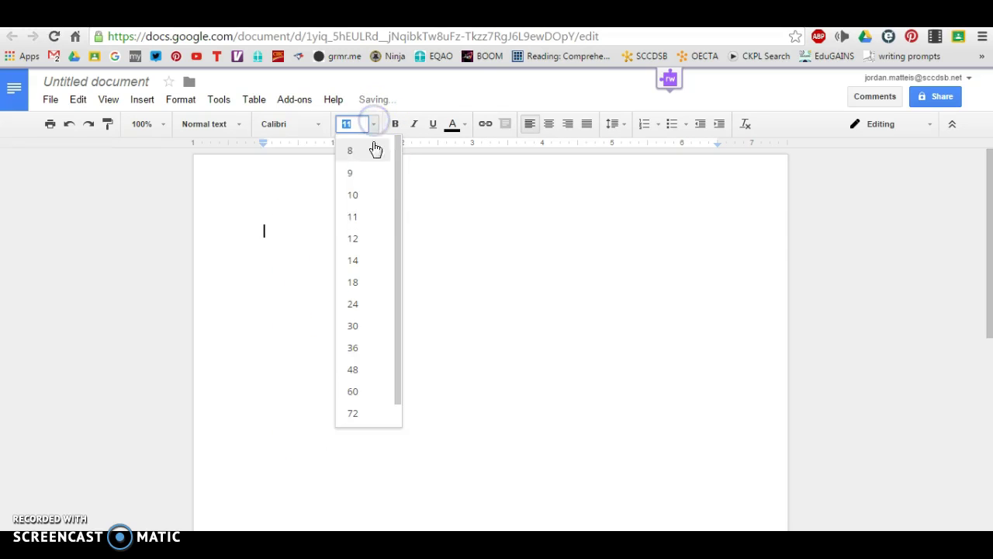
{"action": "left_click", "coordinate": [368, 238]}
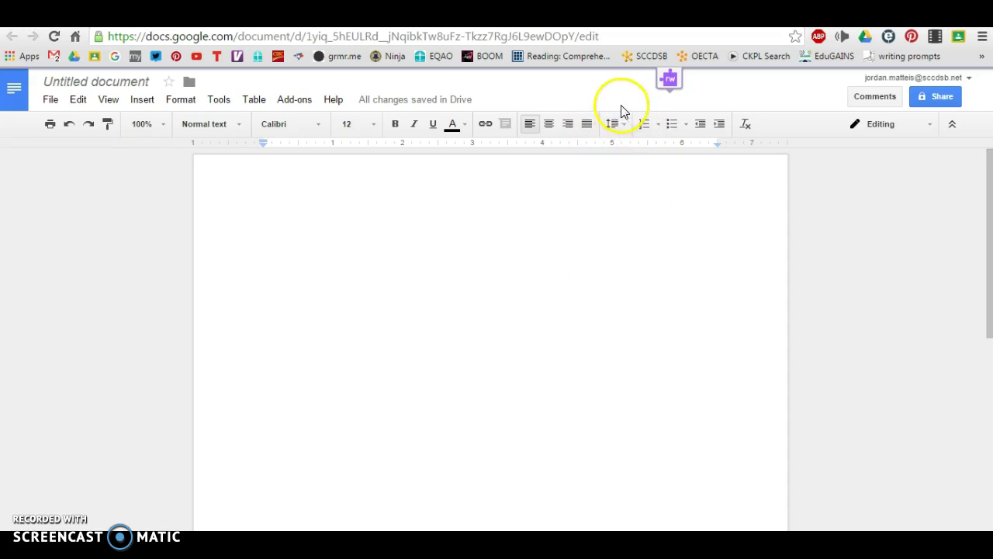
Set the line spacing to Double and place the cursor back on the page.
{"action": "left_click", "coordinate": [625, 126]}
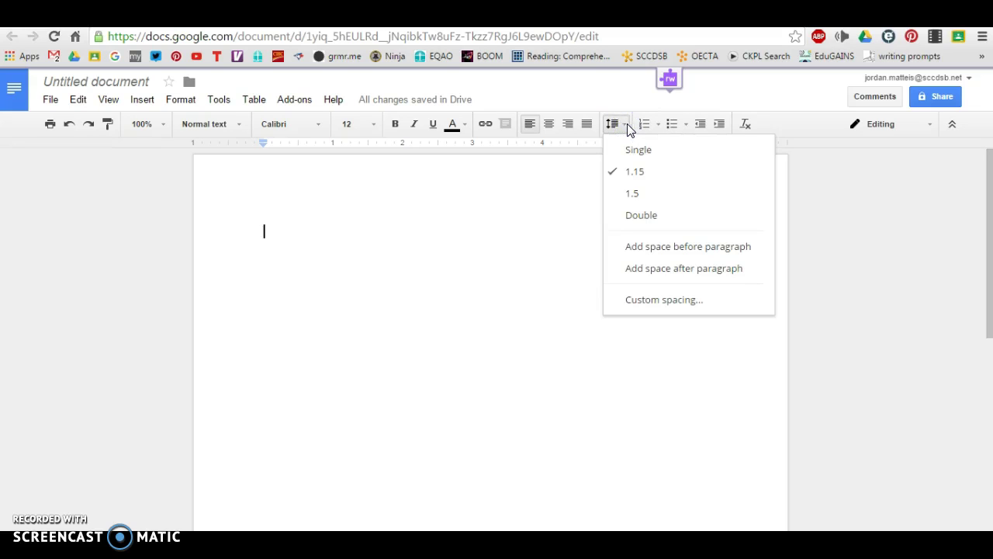
{"action": "left_click", "coordinate": [643, 214]}
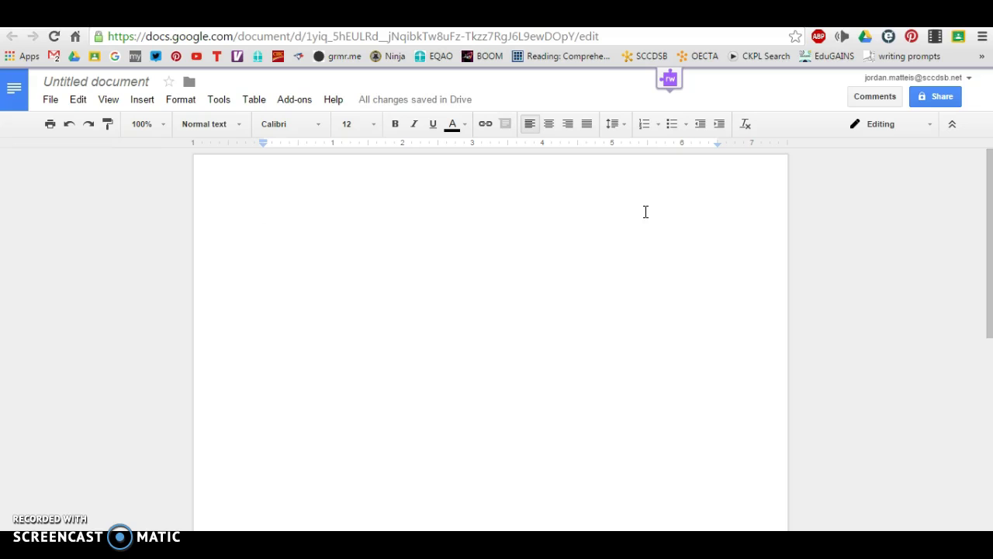
{"action": "left_click", "coordinate": [632, 212]}
{"action": "left_click", "coordinate": [632, 214]}
Type the heading on separate lines: student's name, teacher's name, ENG 2P0, Dec.1 ,2015.
{"action": "type", "text": "JOrdan"}
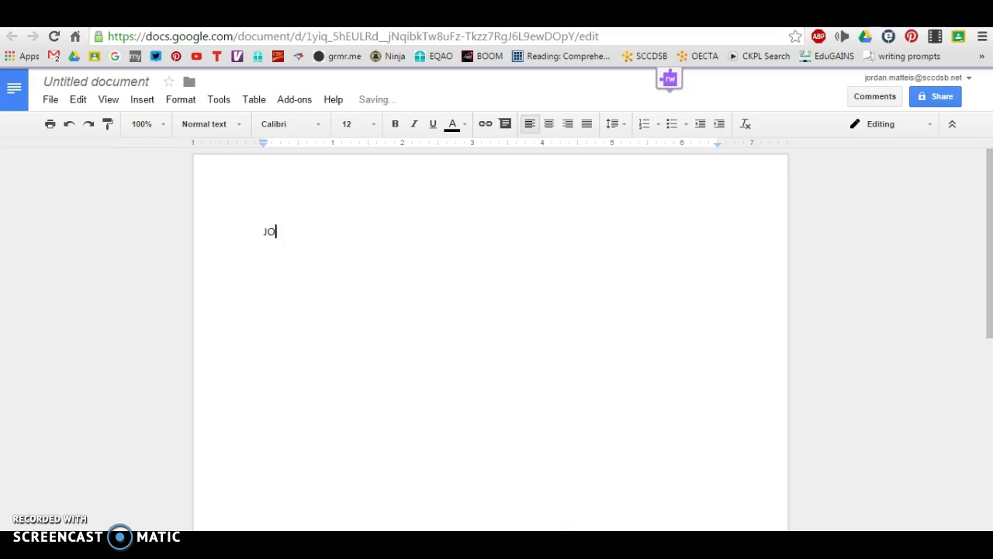
{"action": "key", "text": "BackSpace"}
{"action": "key", "text": "BackSpace"}
{"action": "key", "text": "BackSpace"}
{"action": "key", "text": "BackSpace"}
{"action": "key", "text": "BackSpace"}
{"action": "key", "text": "Return"}
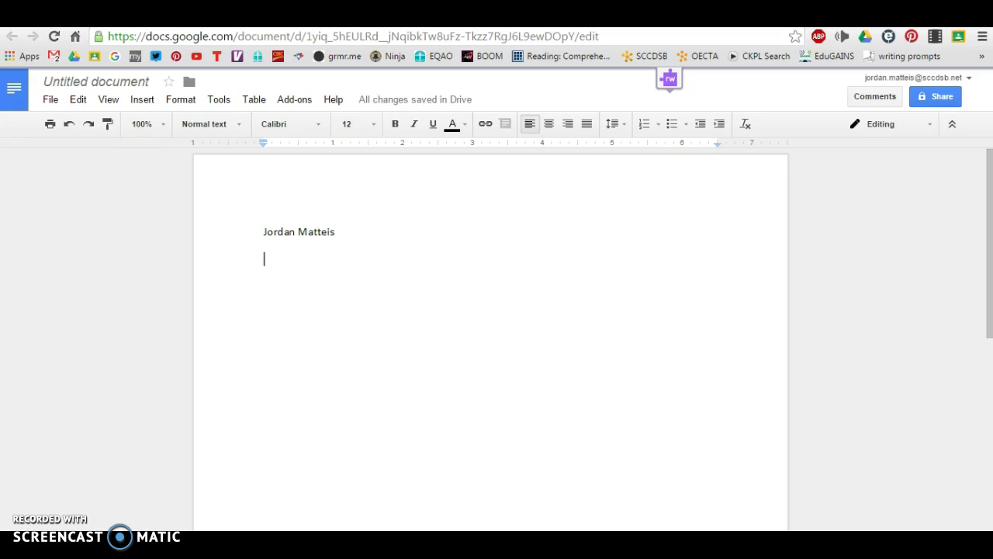
{"action": "type", "text": "Mr. Ma"}
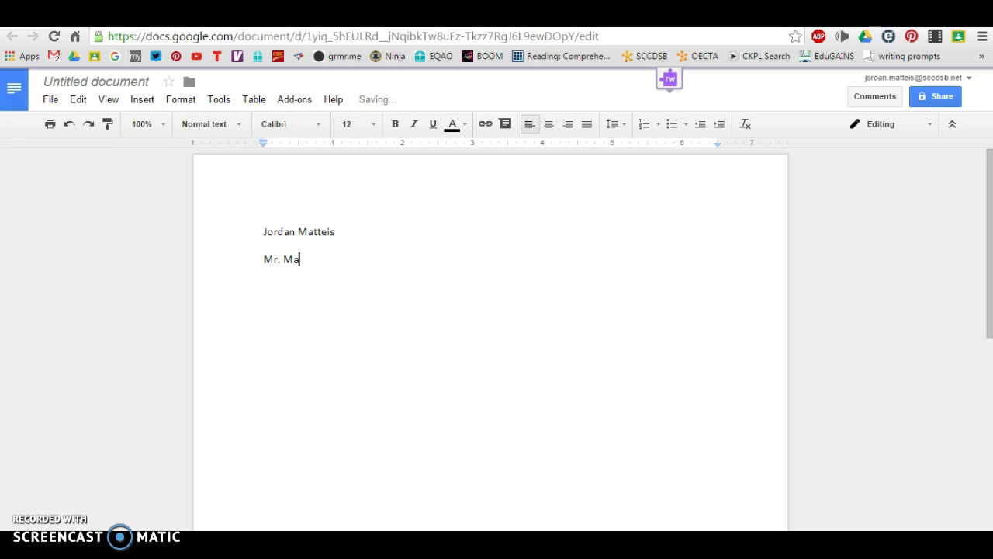
{"action": "type", "text": "tteis"}
{"action": "key", "text": "Return"}
{"action": "type", "text": "ENG 2P0"}
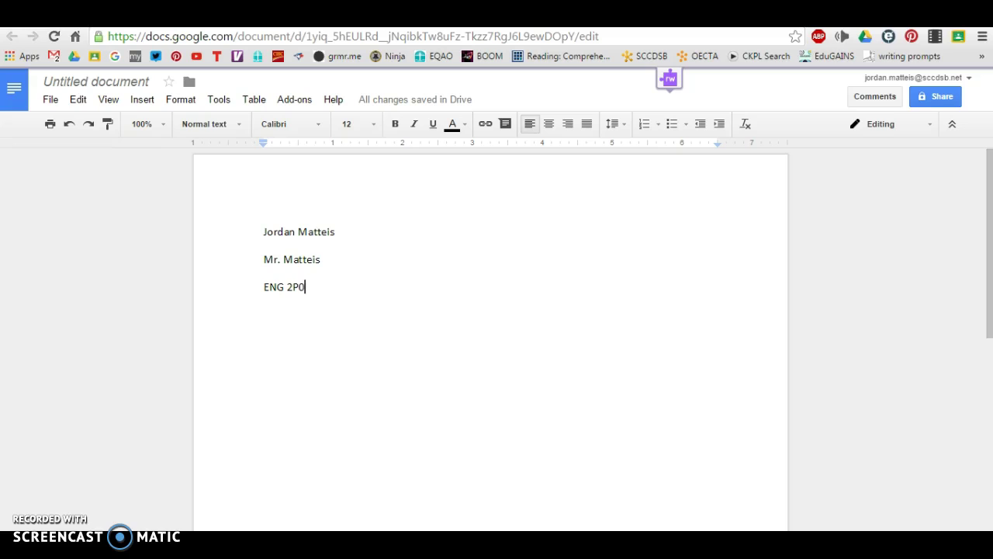
{"action": "key", "text": "Return"}
{"action": "type", "text": "Dec.1"}
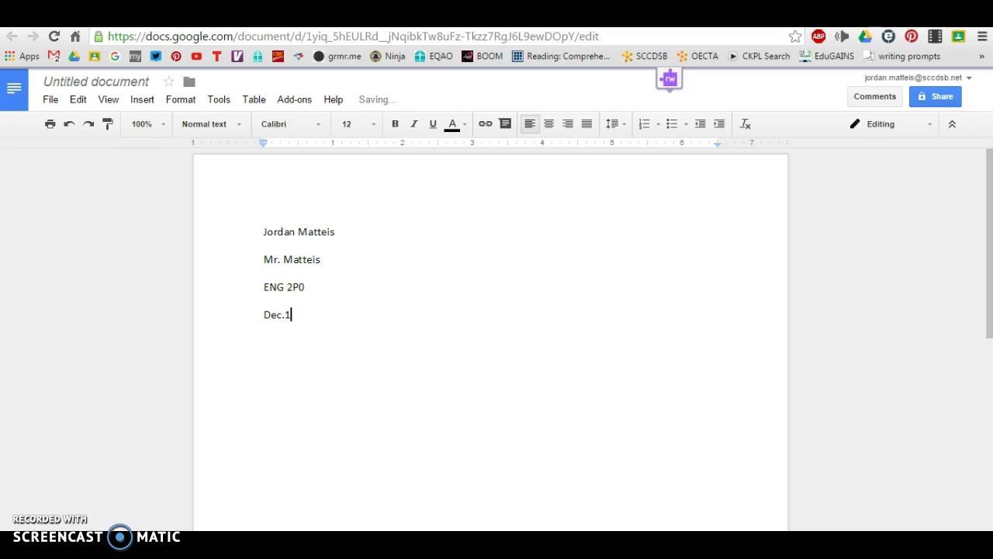
{"action": "type", "text": " ,2015"}
{"action": "key", "text": "Return"}
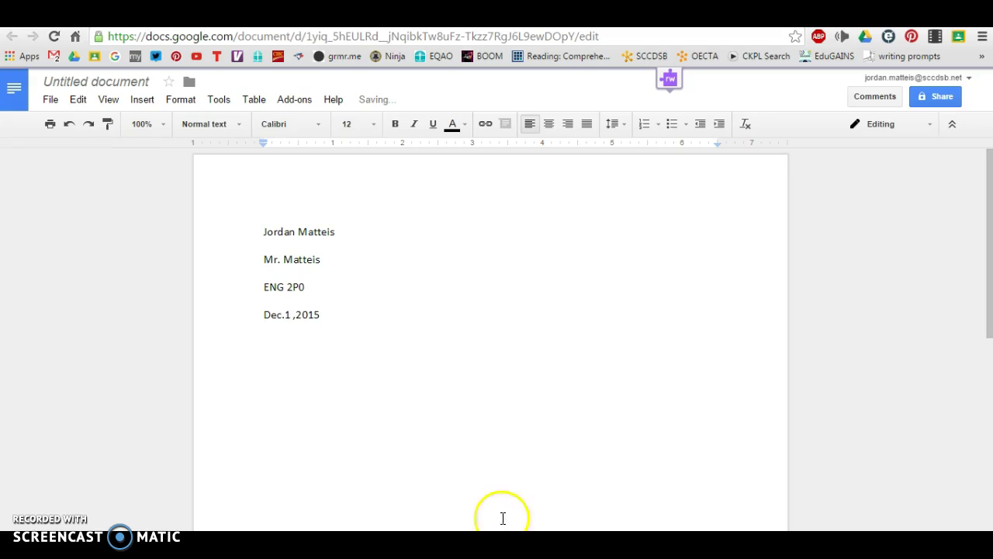
Add the centered title 'The Dangers of Technology', with the next line left-aligned.
{"action": "left_click", "coordinate": [548, 124]}
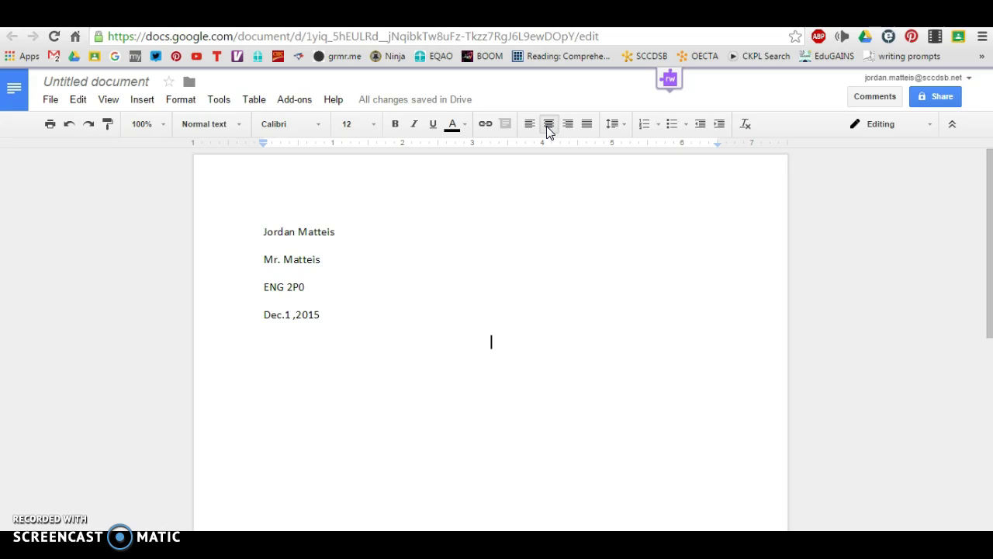
{"action": "type", "text": "Th"}
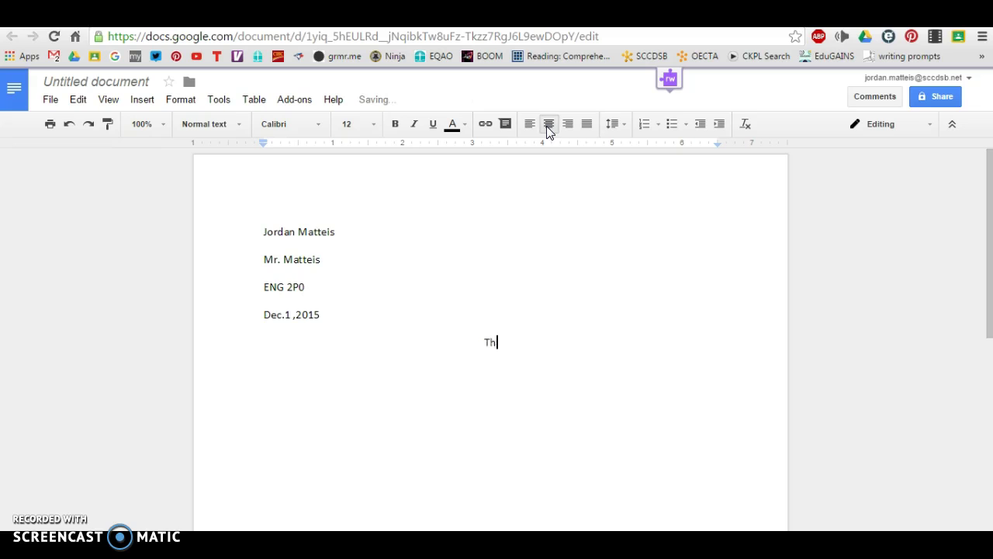
{"action": "type", "text": "e Dangers of Technology"}
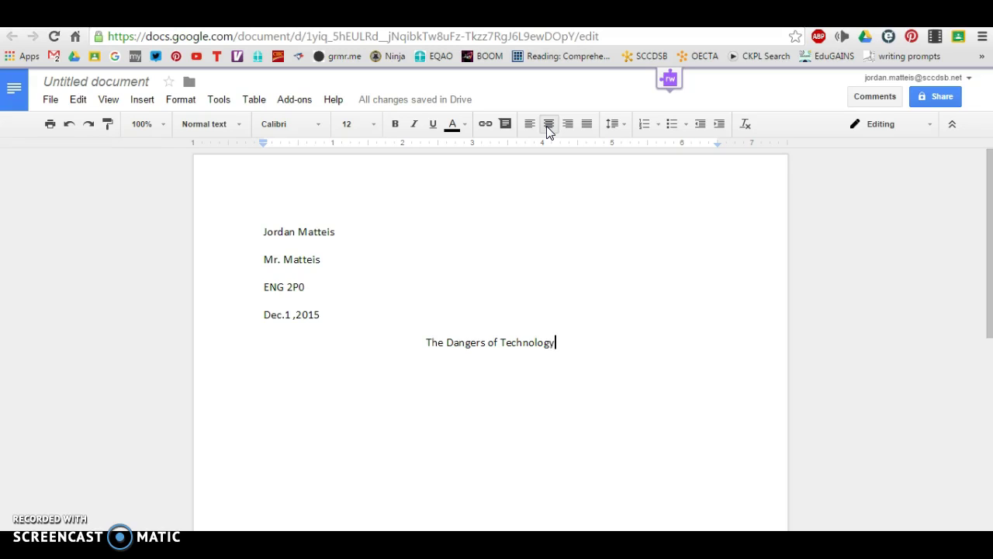
{"action": "key", "text": "Return"}
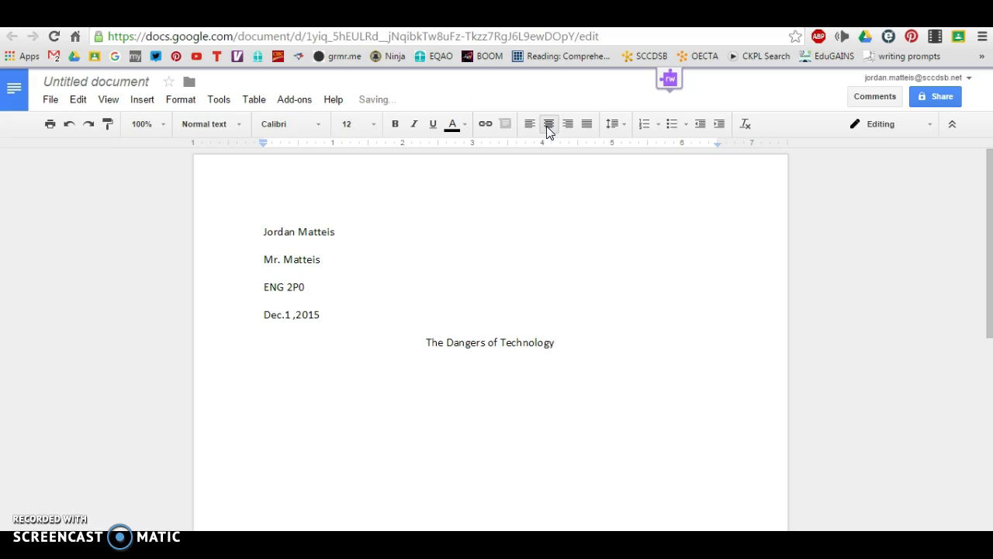
{"action": "left_click", "coordinate": [530, 126]}
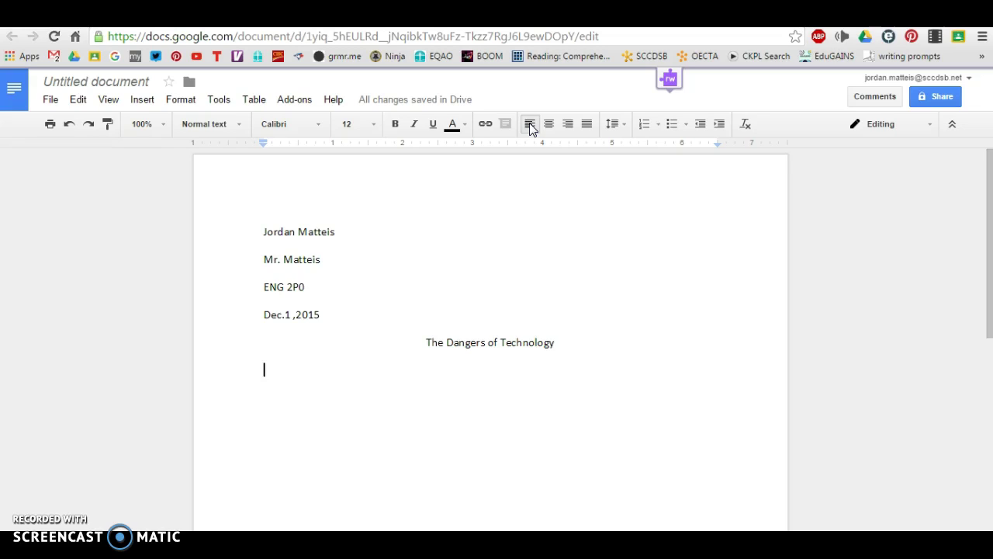
Type the indented introduction on technology's dangers, ending 'technology is actually quite harmful.'.
{"action": "key", "text": "Tab"}
{"action": "type", "text": "Te"}
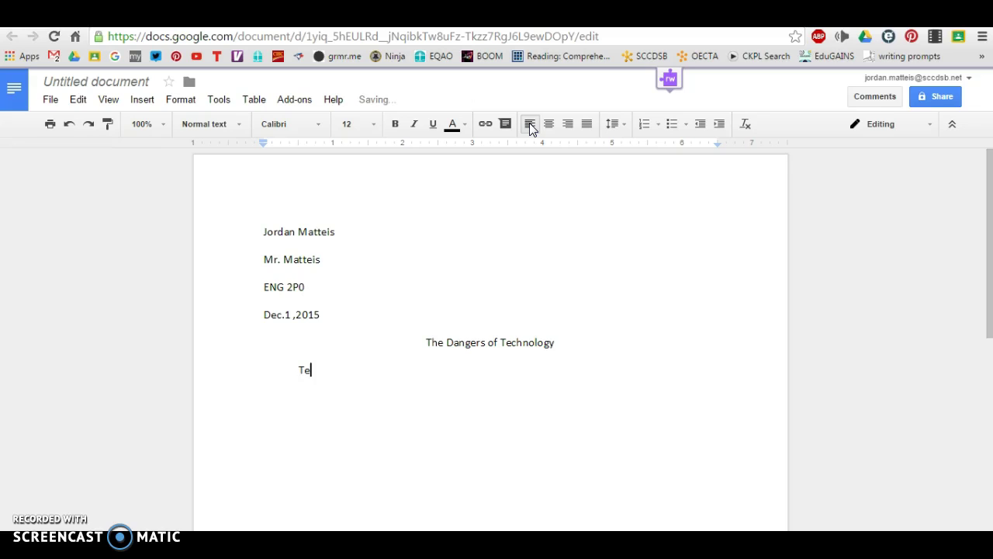
{"action": "type", "text": "chnology may be very use"}
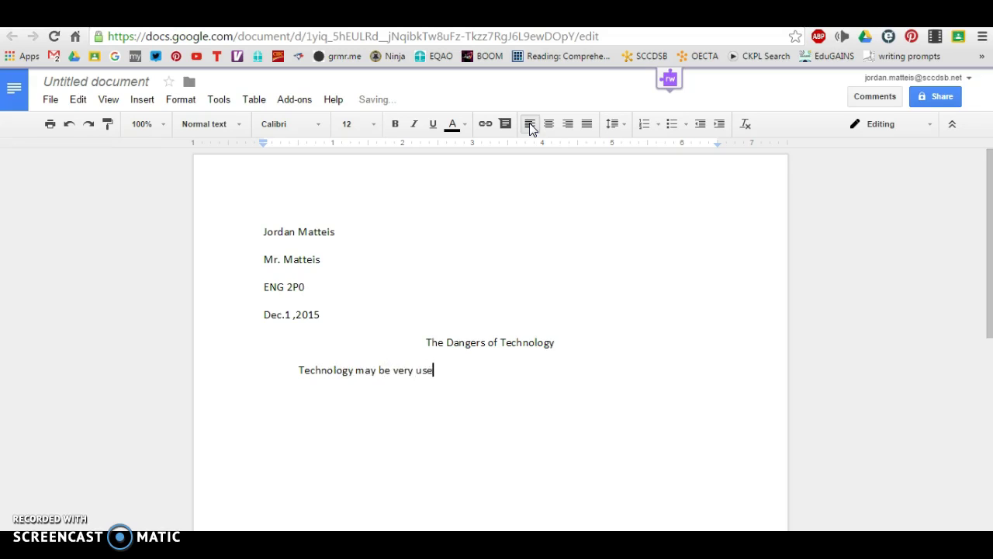
{"action": "type", "text": "ful, but it is more dang"}
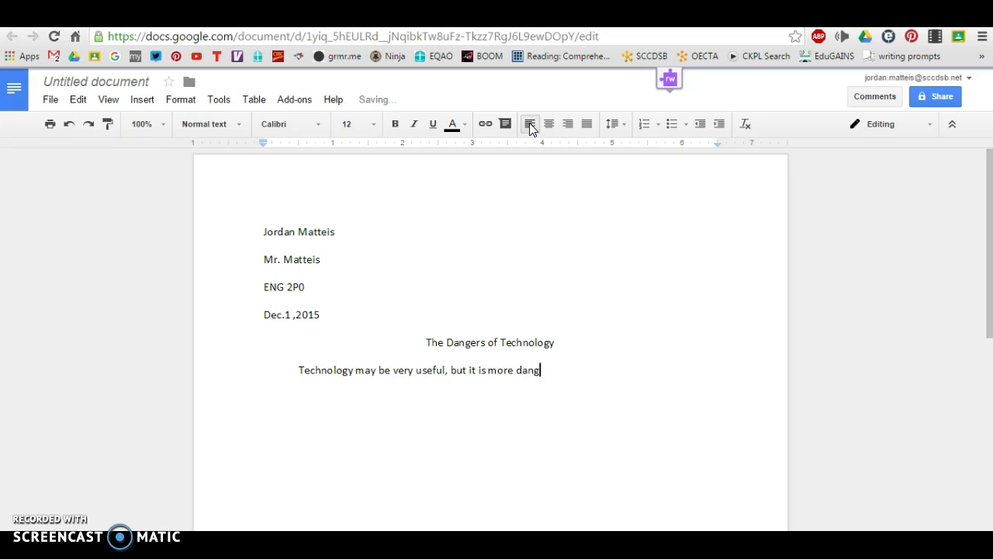
{"action": "type", "text": "erous due to a number of reasons."}
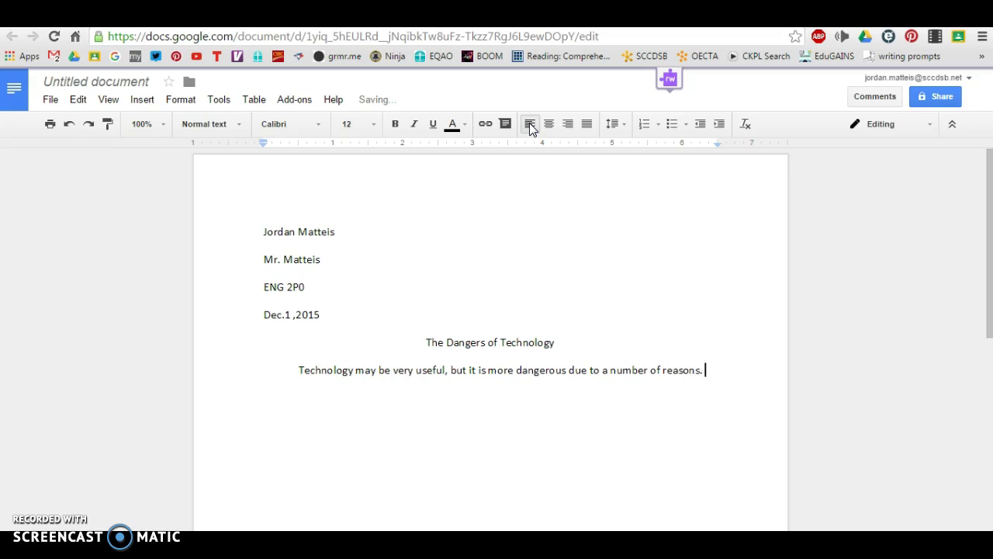
{"action": "key", "text": "Return"}
{"action": "type", "text": "Technology has the abiliti"}
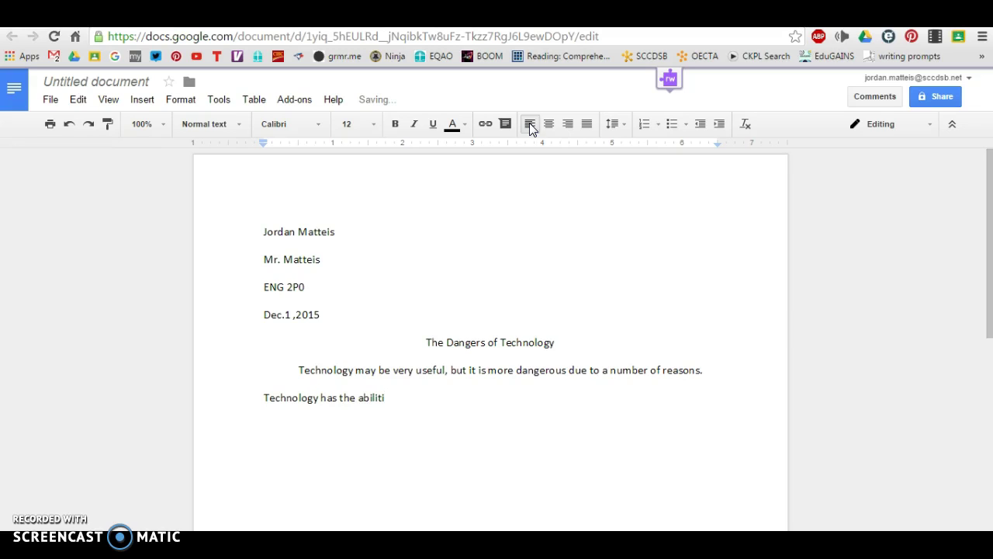
{"action": "key", "text": "BackSpace"}
{"action": "type", "text": "y to impact social rel"}
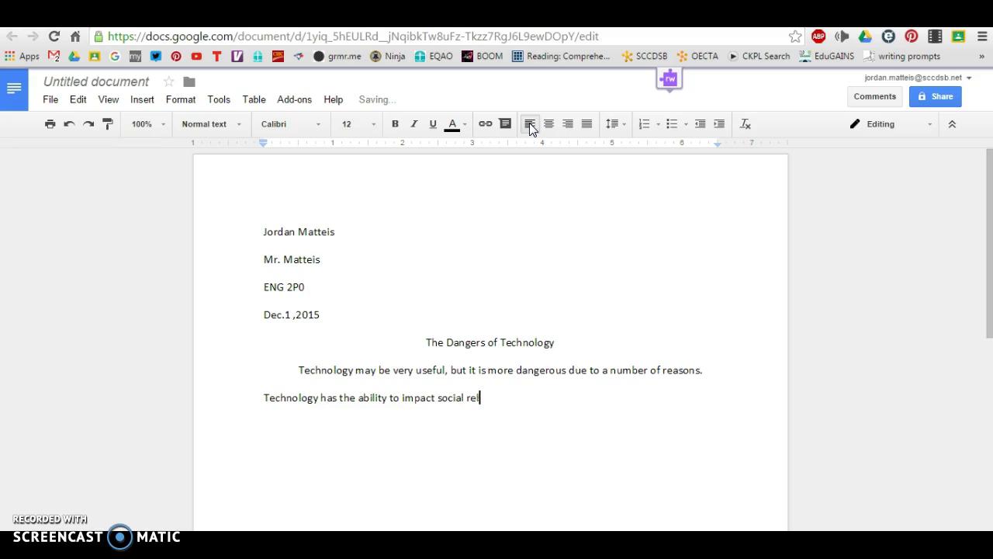
{"action": "type", "text": "ationships, health and "}
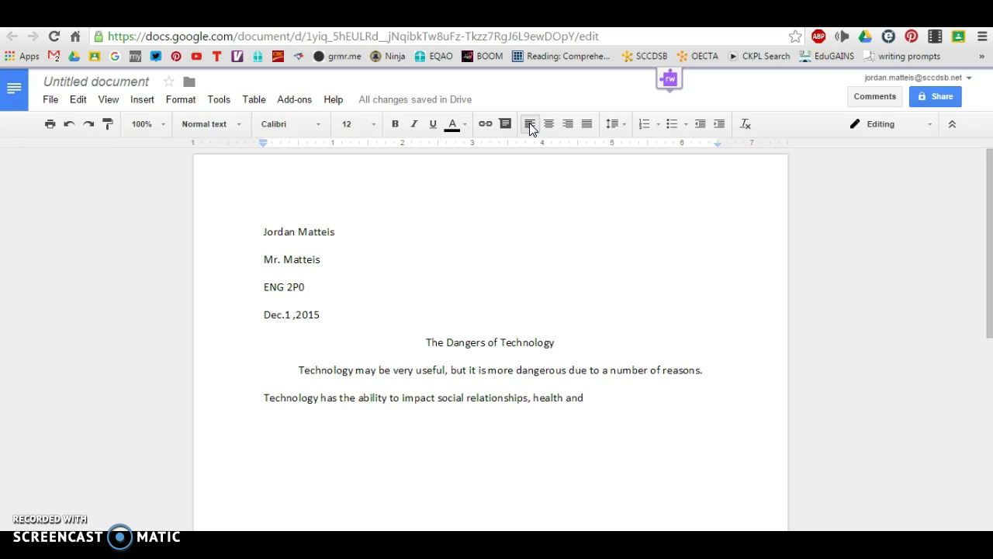
{"action": "type", "text": "eve"}
{"action": "type", "text": "our fina"}
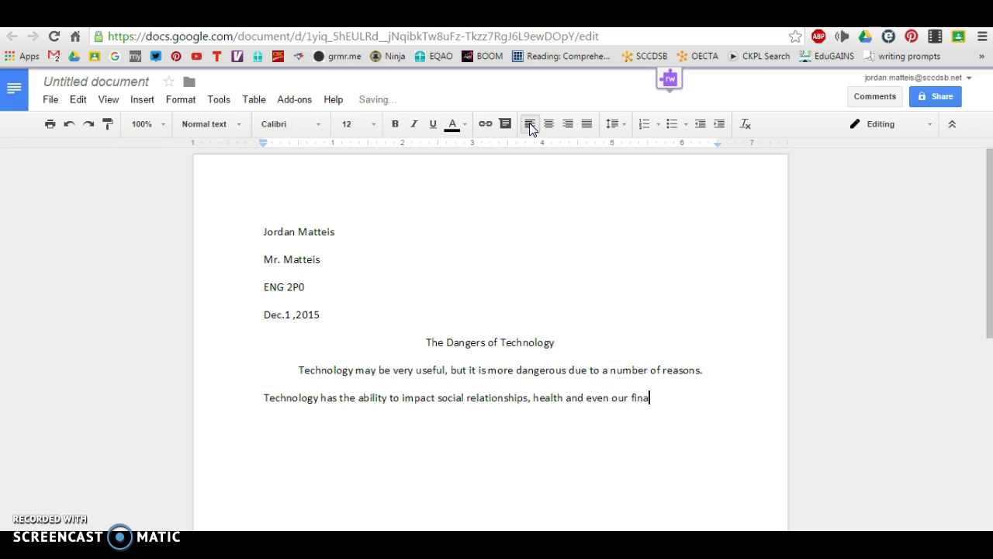
{"action": "type", "text": "nces. For these reasons, techono"}
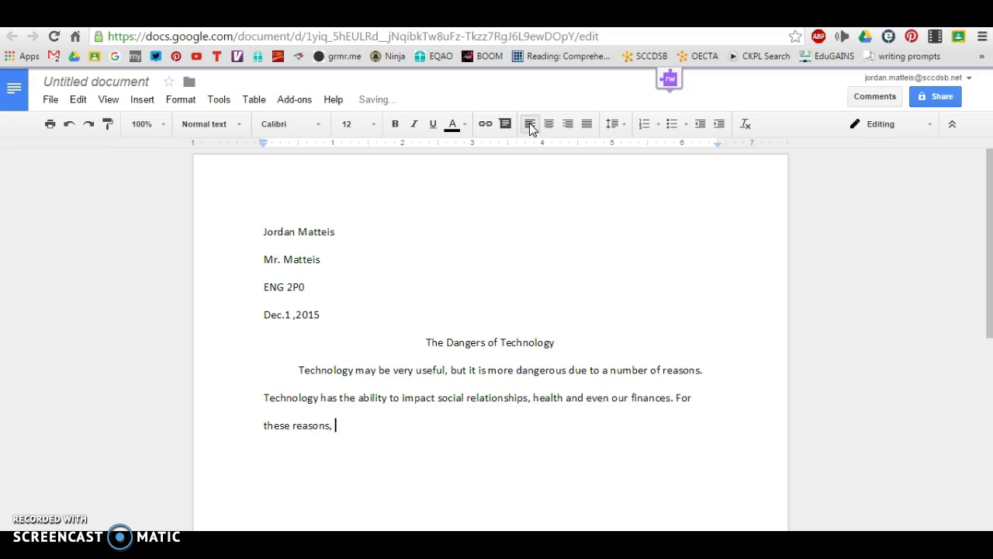
{"action": "key", "text": "BackSpace"}
{"action": "key", "text": "BackSpace"}
{"action": "key", "text": "BackSpace"}
{"action": "type", "text": "nology is actu"}
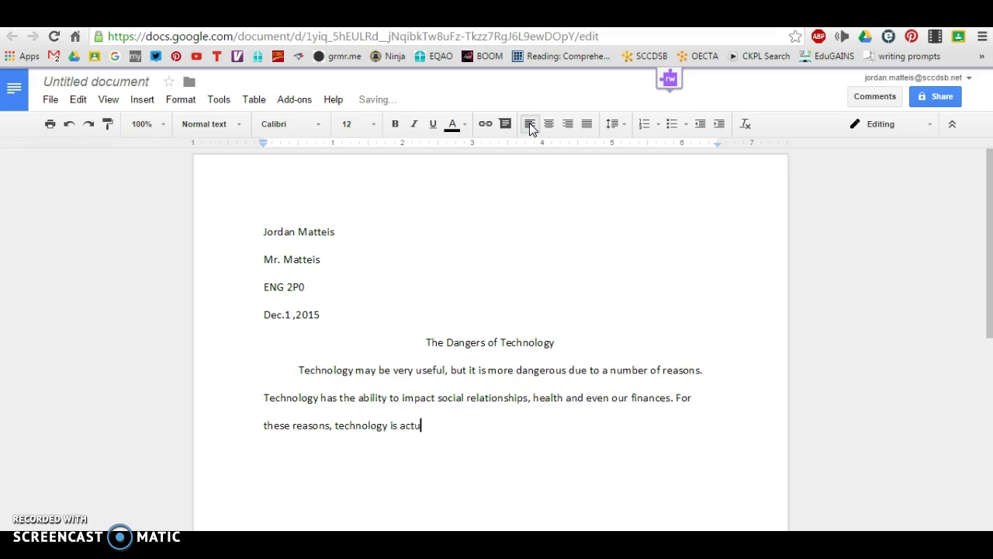
{"action": "type", "text": "ally quite harmgffu"}
{"action": "key", "text": "BackSpace"}
{"action": "key", "text": "BackSpace"}
{"action": "key", "text": "BackSpace"}
{"action": "key", "text": "BackSpace"}
{"action": "type", "text": "ful."}
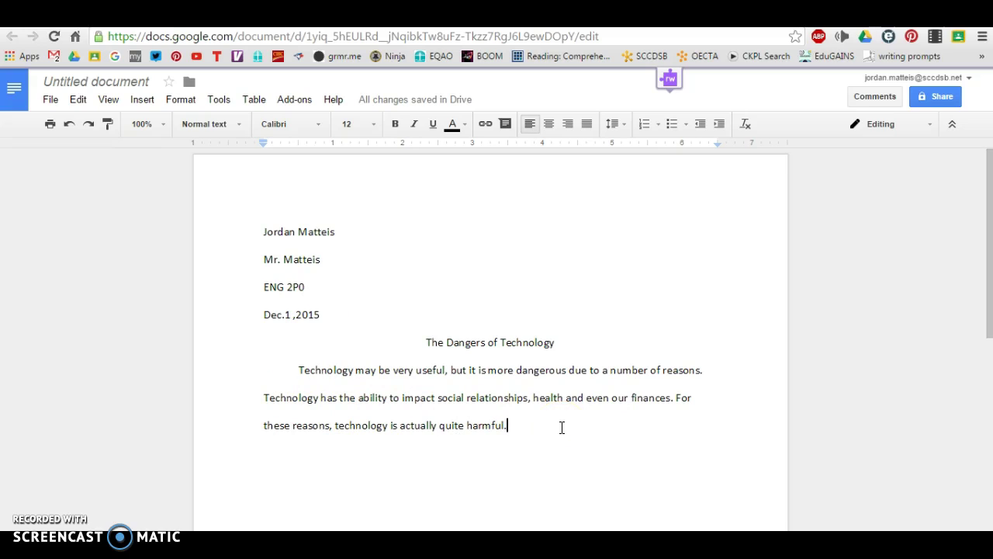
Begin a new indented paragraph below the introduction.
{"action": "key", "text": "Return"}
{"action": "left_click", "coordinate": [442, 427]}
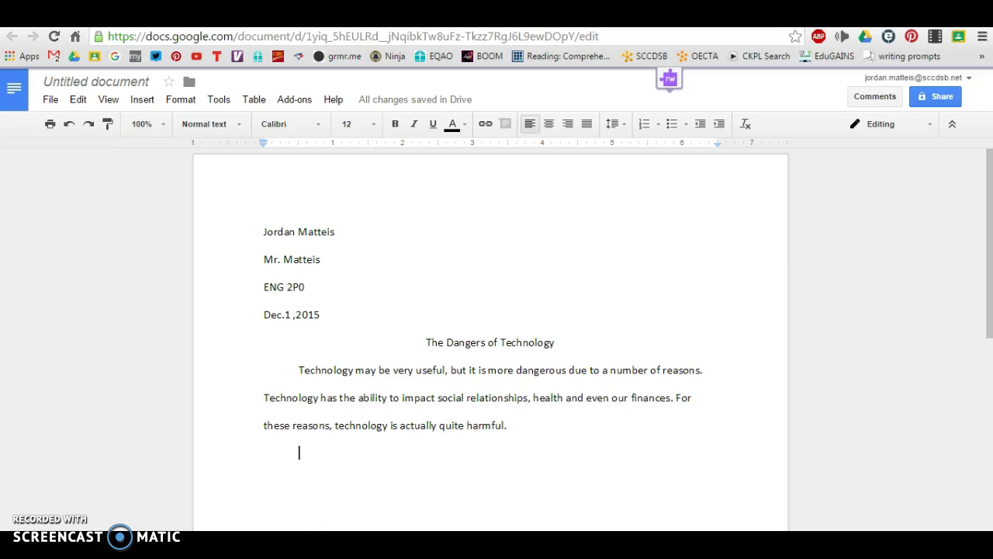